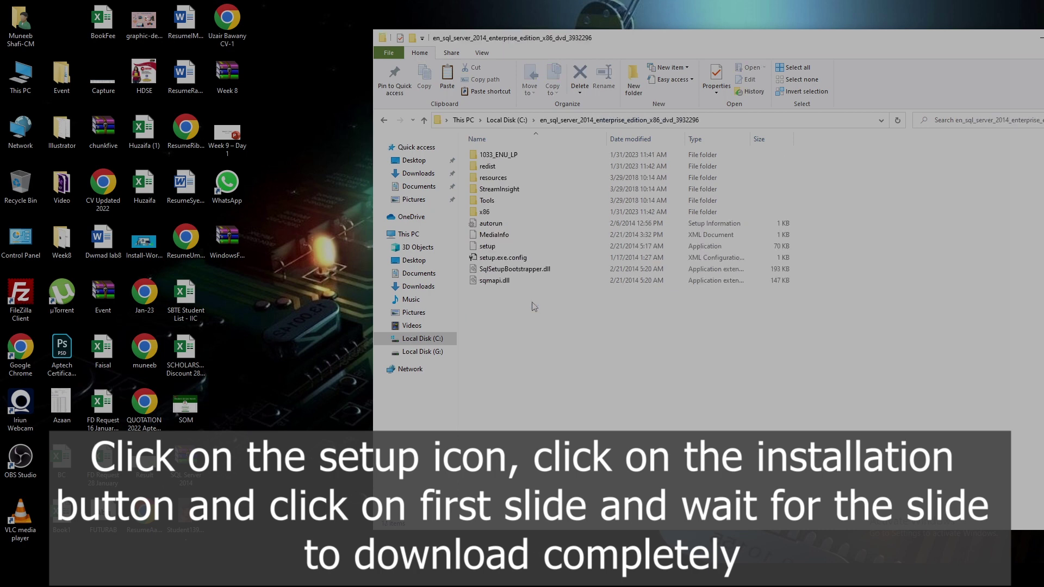
# Launch the SQL Server 2014 setup and select all features for a SQL Server Feature Installation.
pyautogui.click(486, 249)
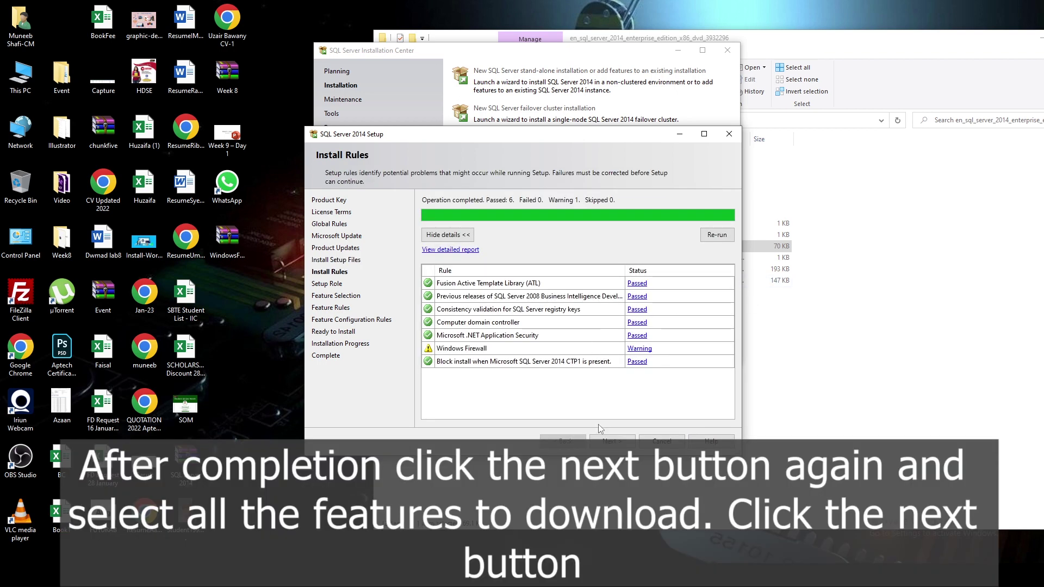
pyautogui.click(605, 445)
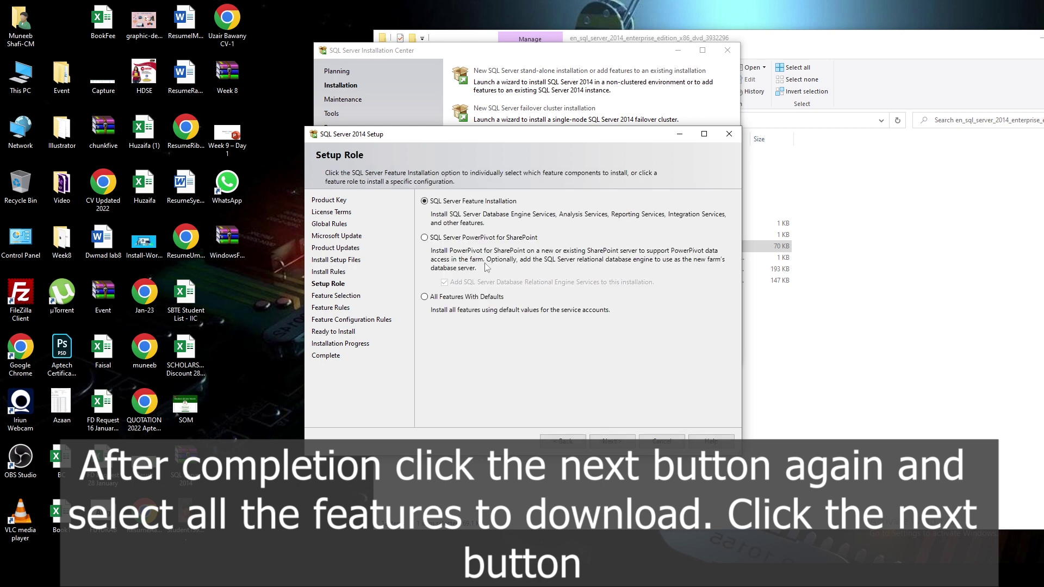
pyautogui.click(605, 443)
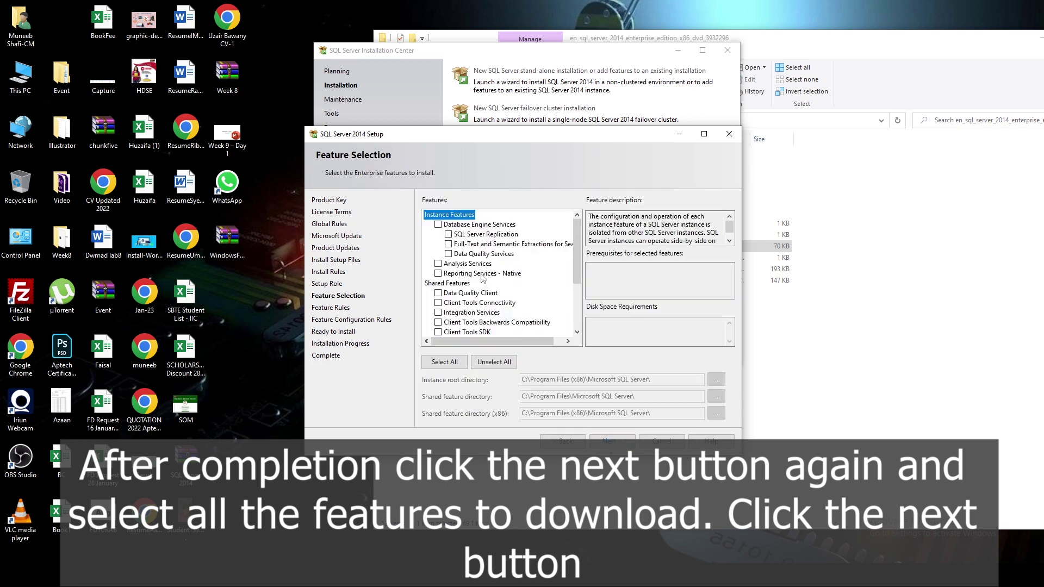
pyautogui.click(444, 361)
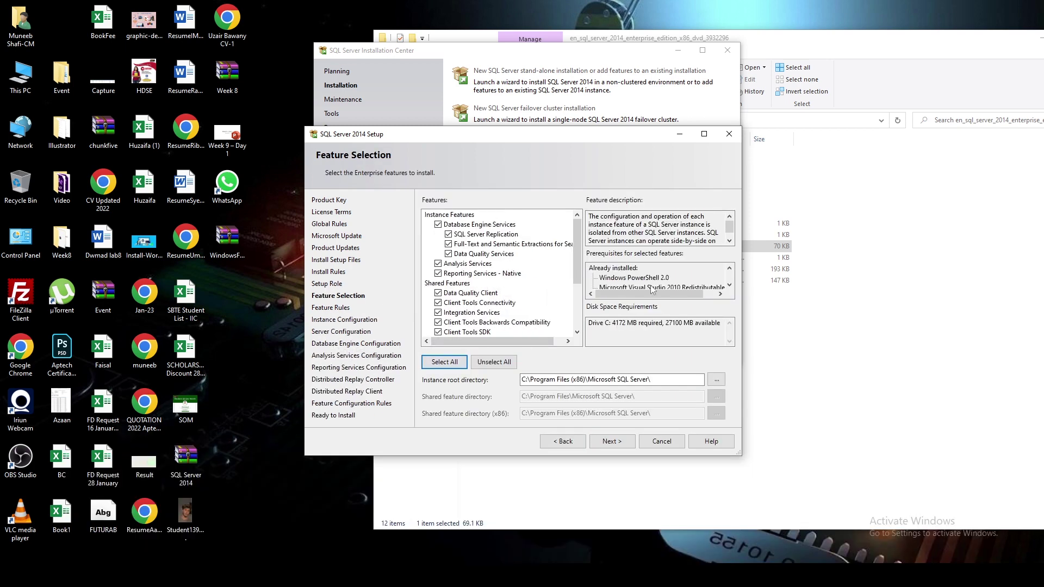
pyautogui.click(612, 441)
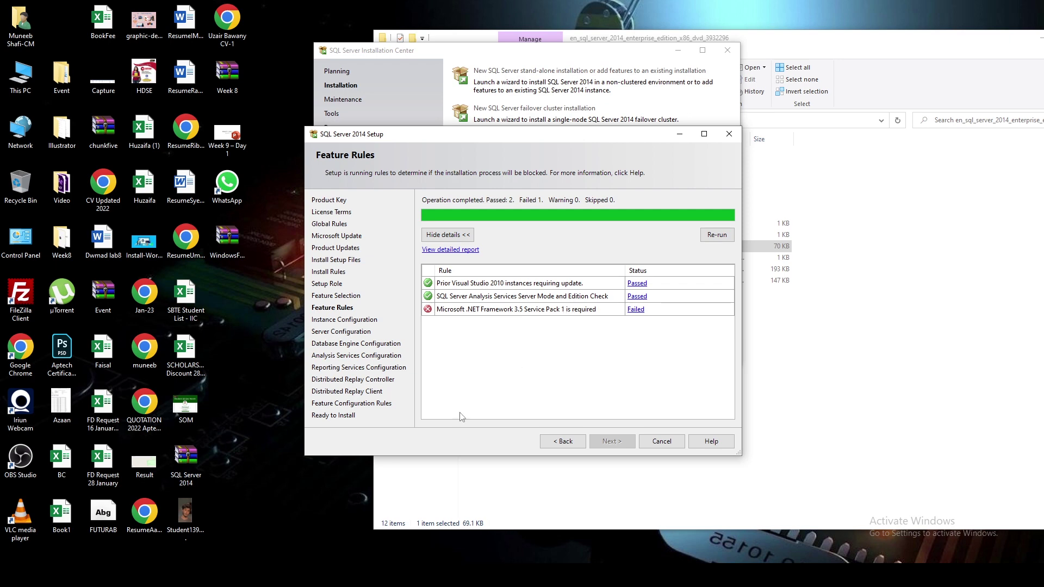
# Switch to Chrome and search Google for ".net framework 3.5 download".
pyautogui.press('super')
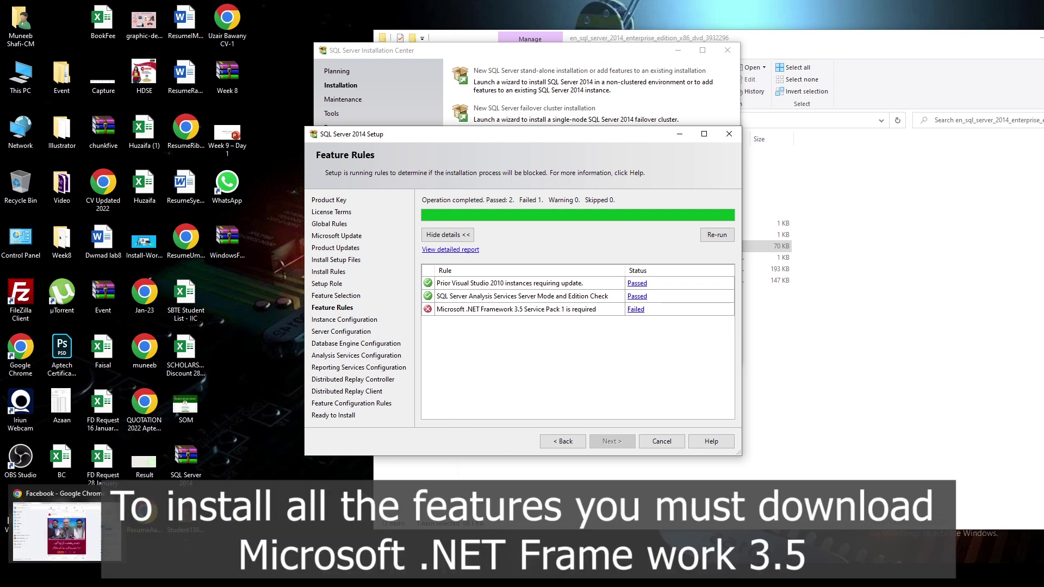
pyautogui.write('chr')
pyautogui.press('Return')
pyautogui.write('.ne')
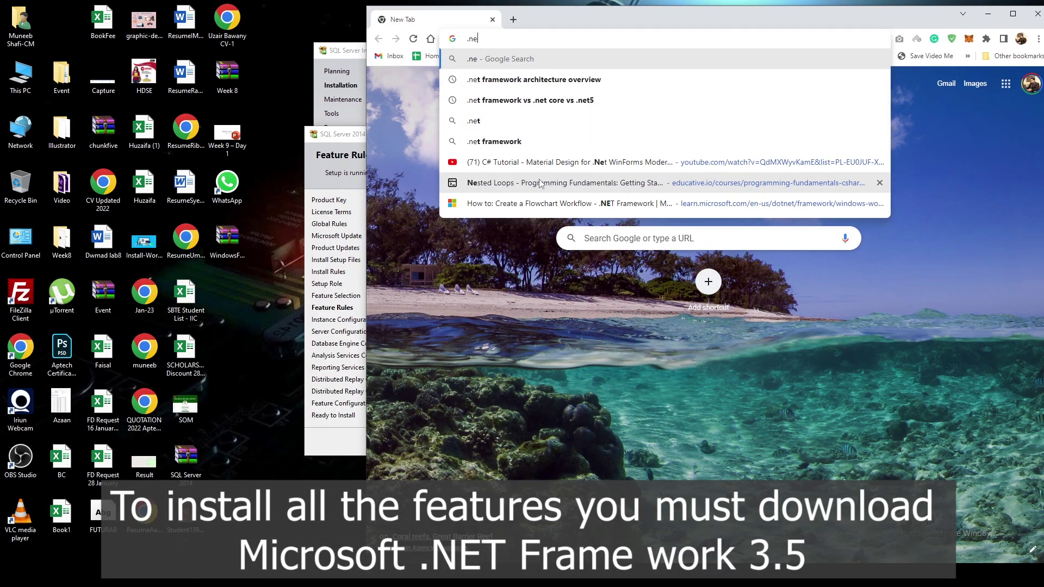
pyautogui.write('t fram')
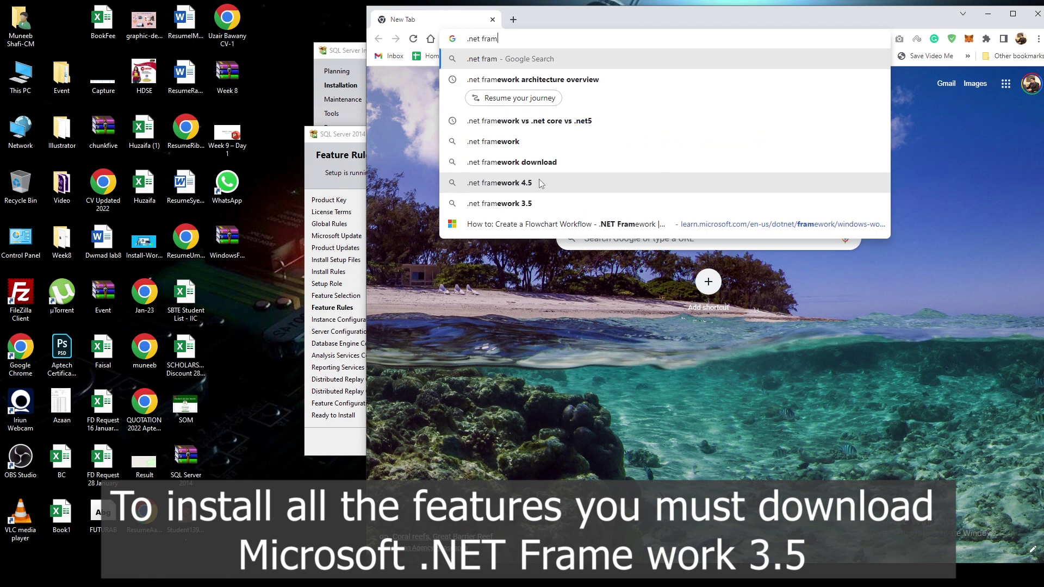
pyautogui.write('ewor')
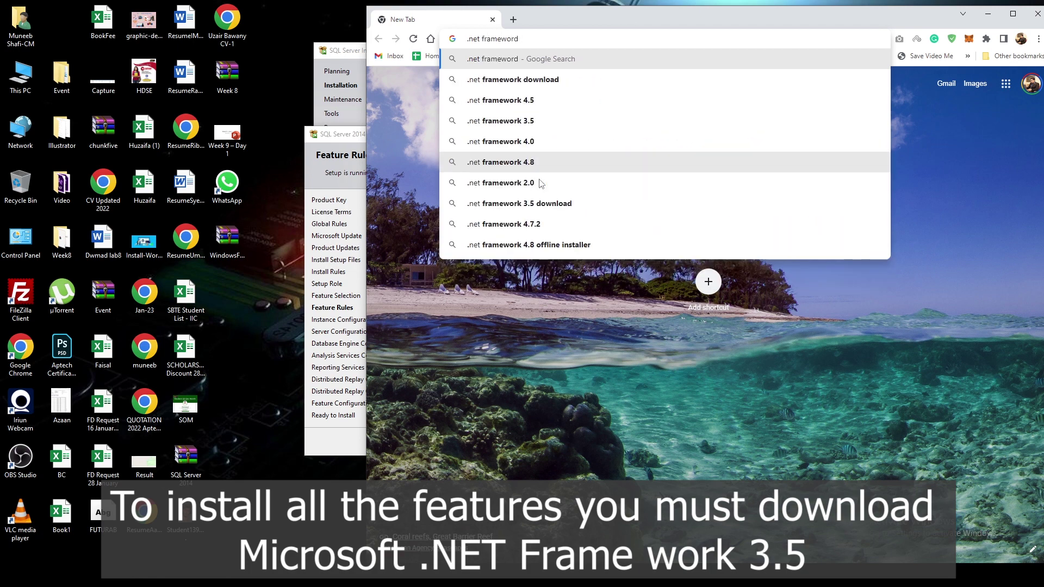
pyautogui.write('k 3.5 download')
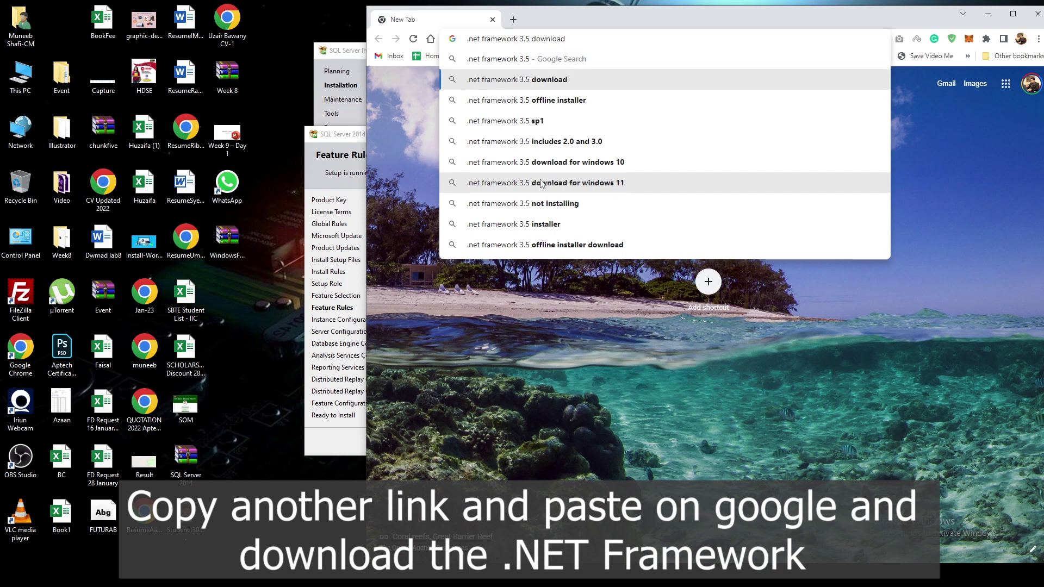
pyautogui.press('Return')
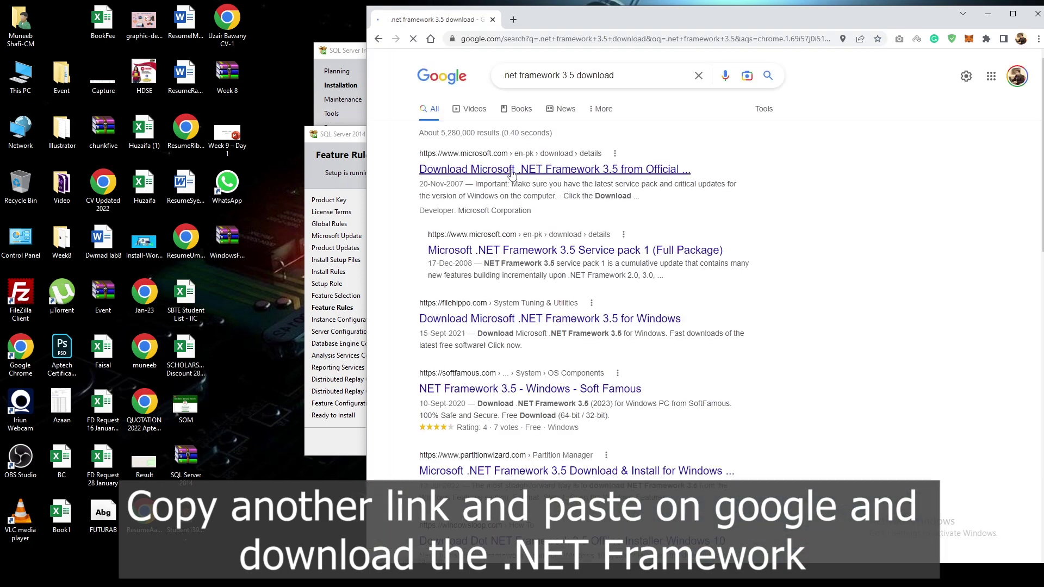
# Download Microsoft .NET Framework 3.5 in English from the official Microsoft page and save dotNetFx35setup to the Desktop.
pyautogui.click(512, 171)
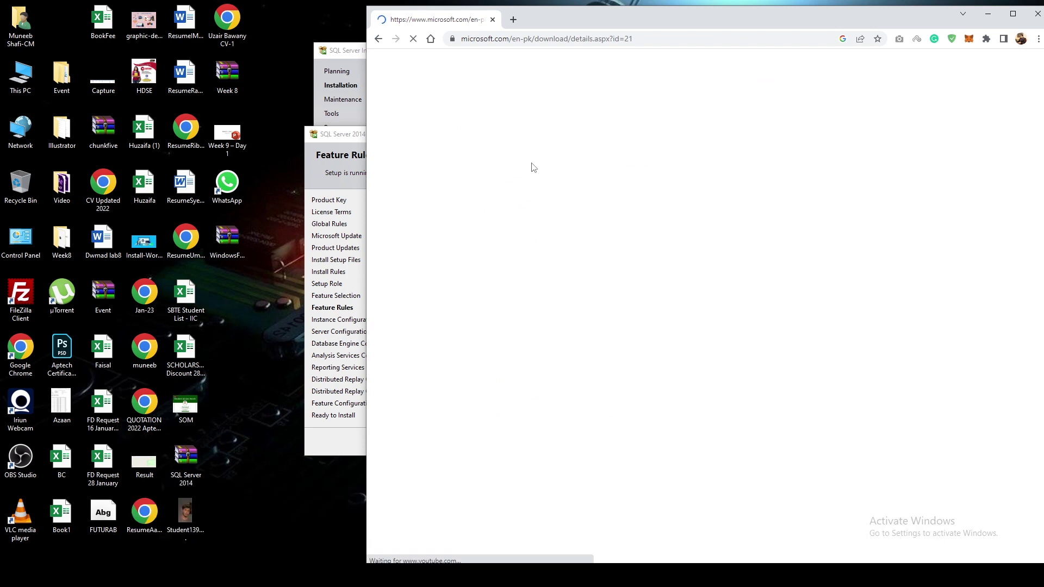
pyautogui.click(707, 168)
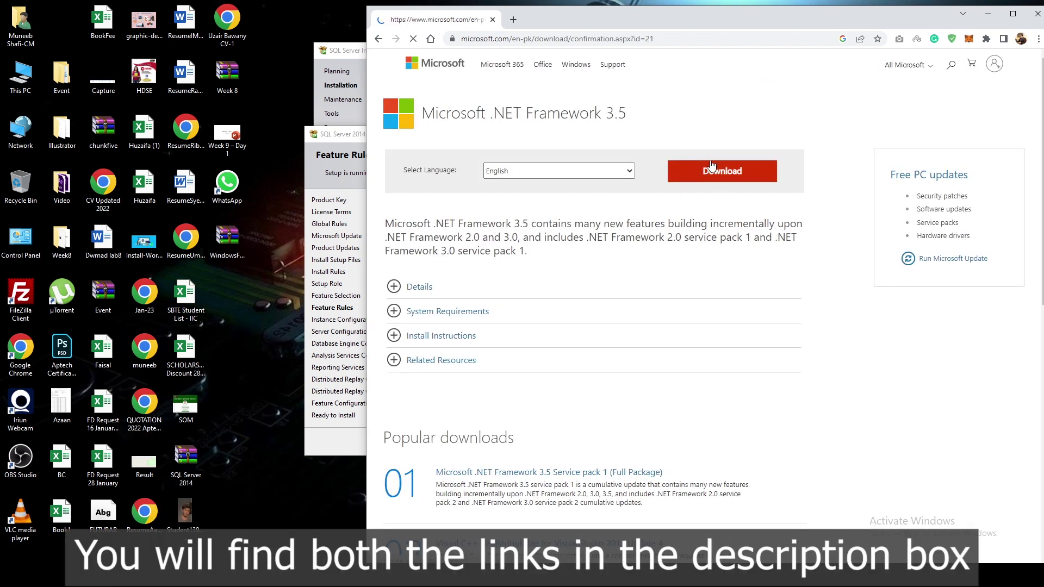
pyautogui.click(552, 165)
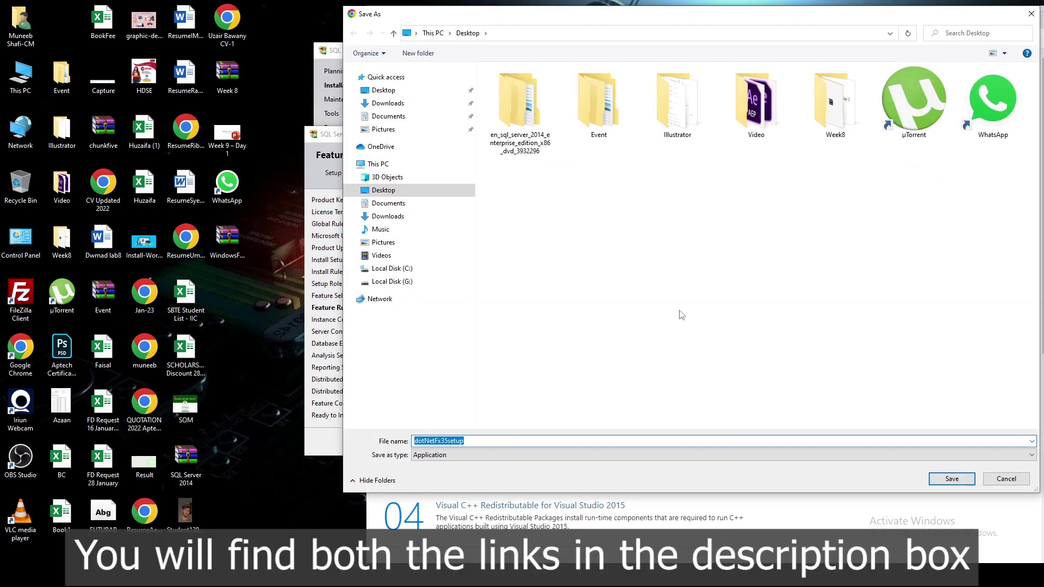
pyautogui.press('Return')
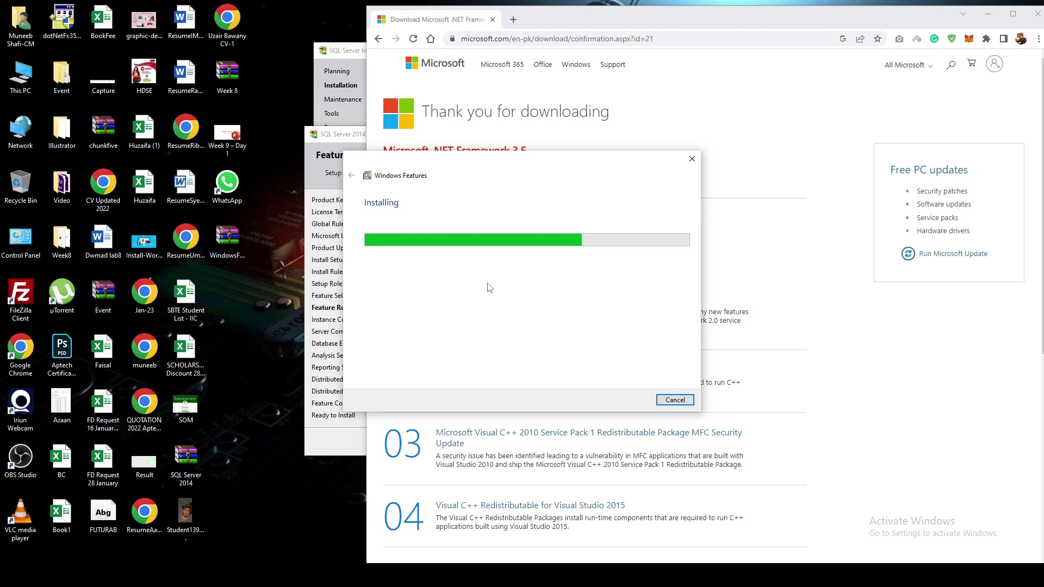
# Return to the SQL Server 2014 setup and re-run the feature rules check.
pyautogui.click(340, 142)
pyautogui.hotkey('alt', 'Tab')
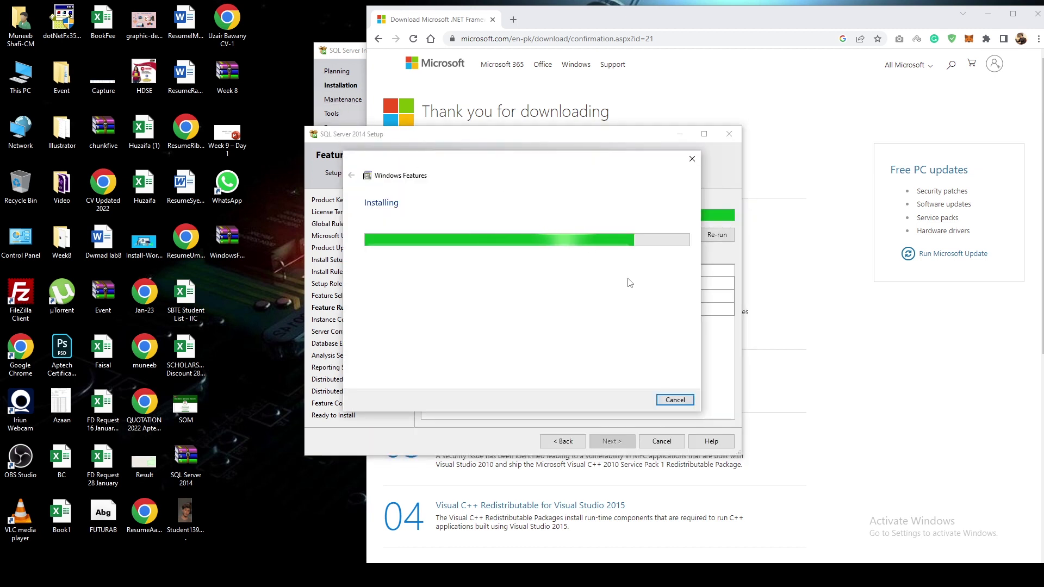
pyautogui.click(706, 305)
pyautogui.click(717, 235)
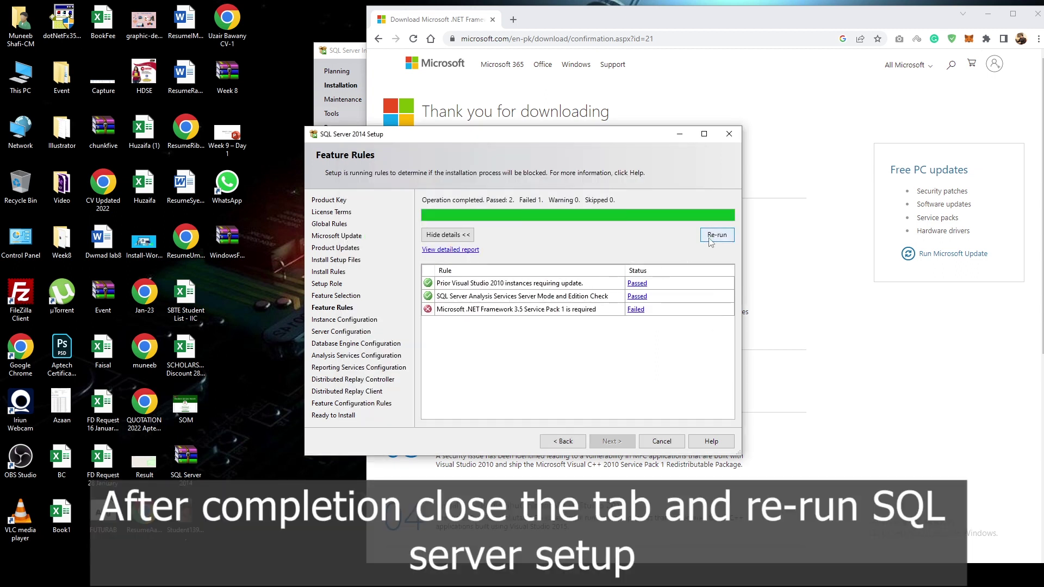
pyautogui.click(710, 241)
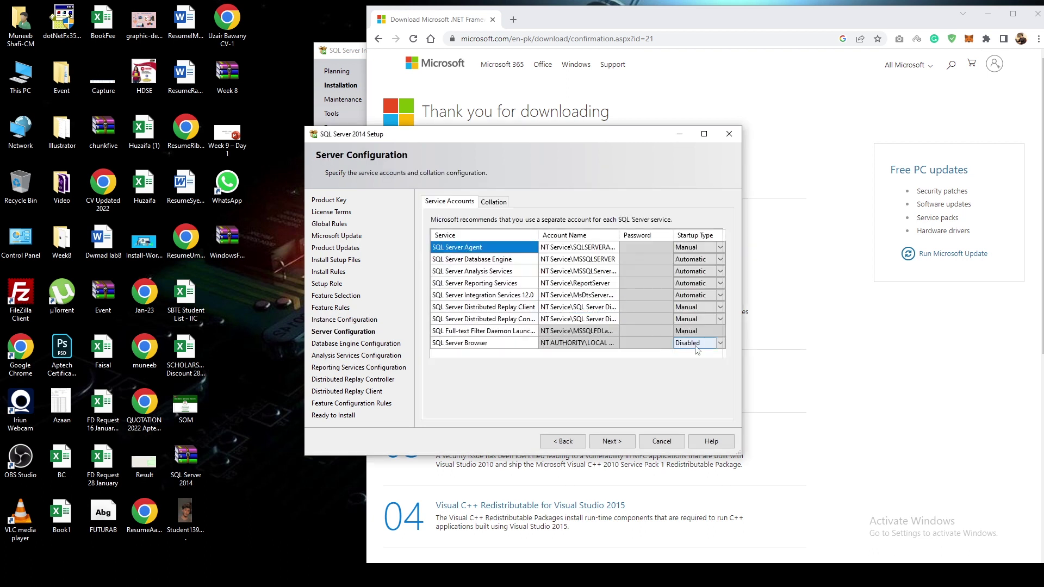
# Set the SQL Server Browser startup type to Automatic and continue to the Database Engine configuration.
pyautogui.click(700, 351)
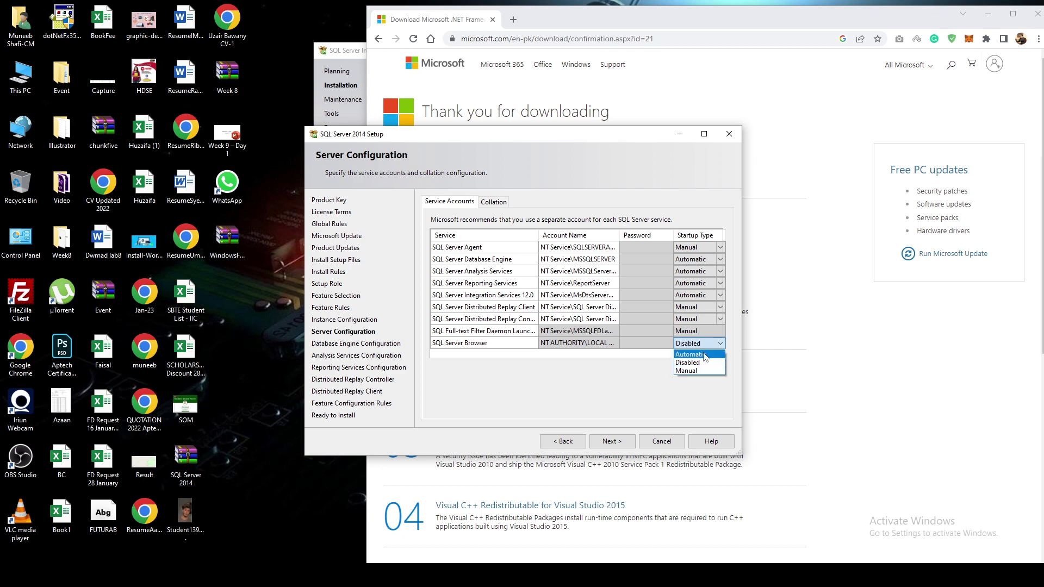
pyautogui.click(704, 354)
pyautogui.click(614, 441)
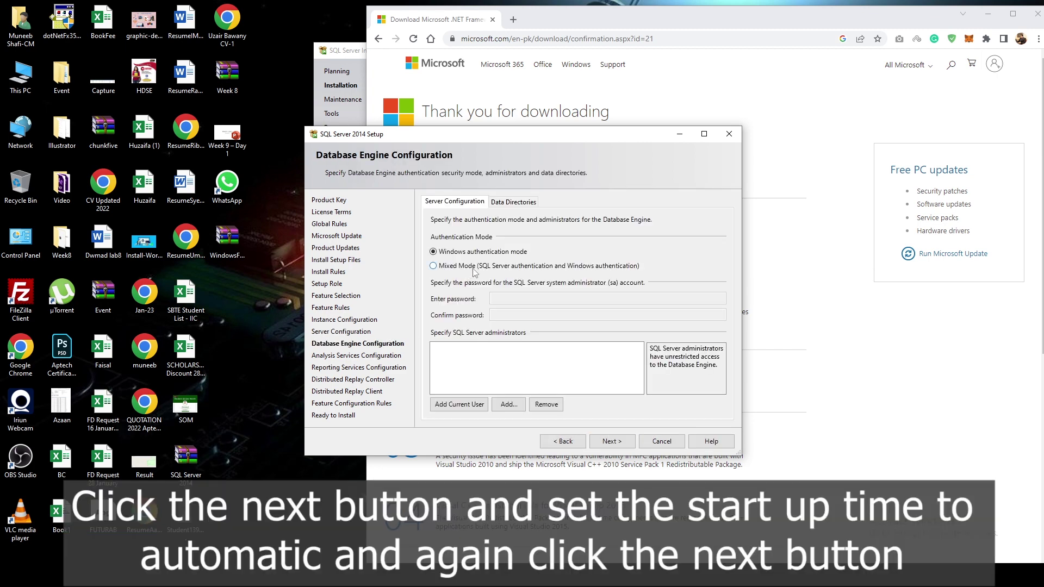
# Configure Mixed Mode authentication with a confirmed sa account password, and add the current user as a SQL Server administrator.
pyautogui.click(474, 267)
pyautogui.click(526, 297)
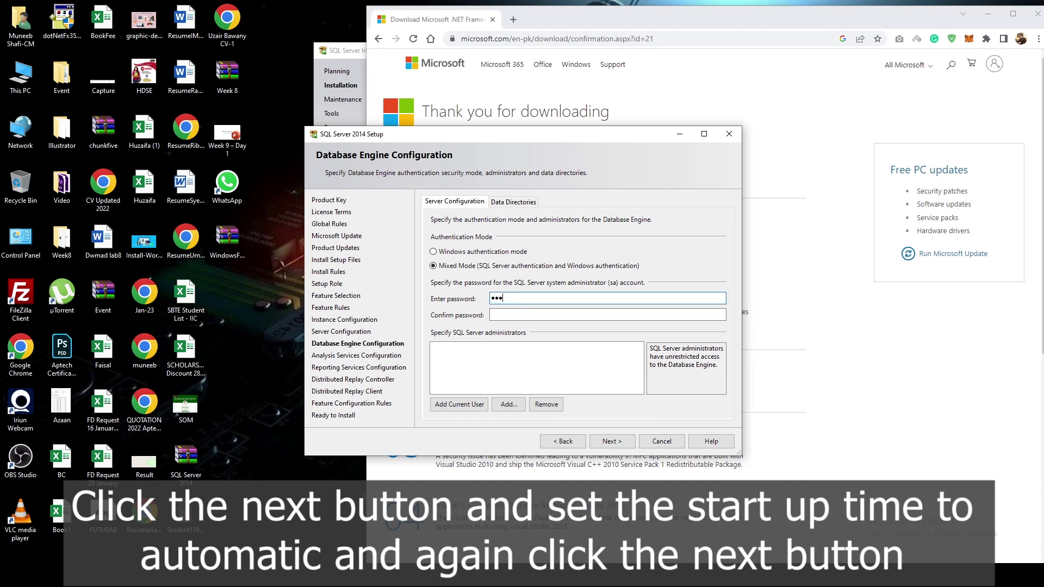
pyautogui.press('Tab')
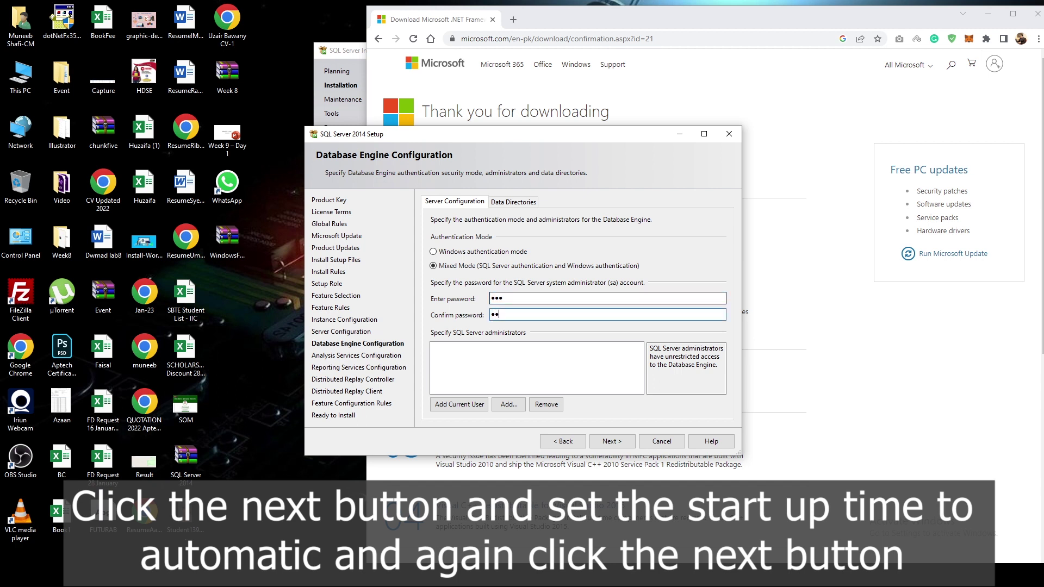
pyautogui.click(454, 405)
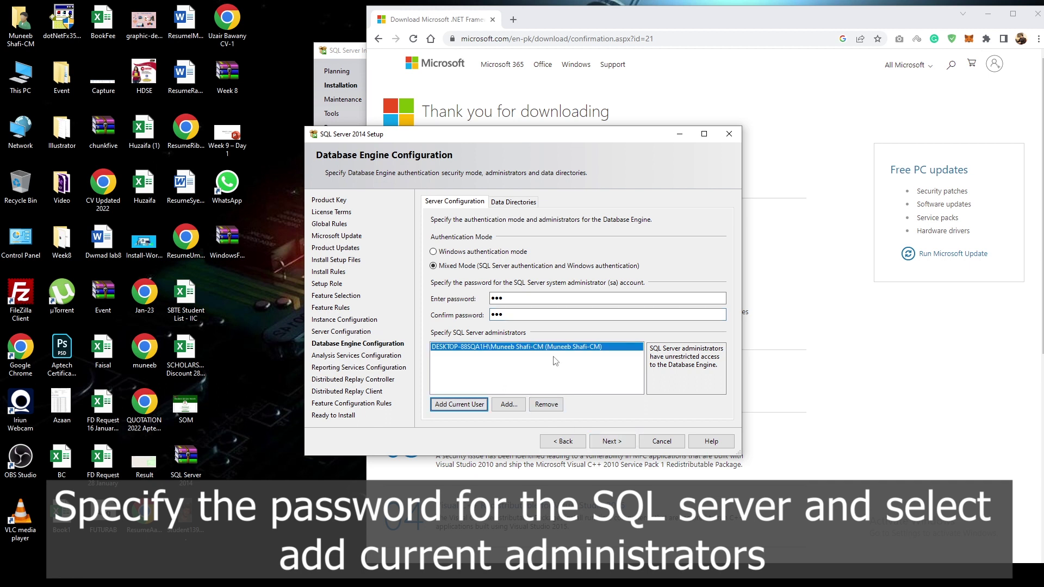
pyautogui.click(609, 442)
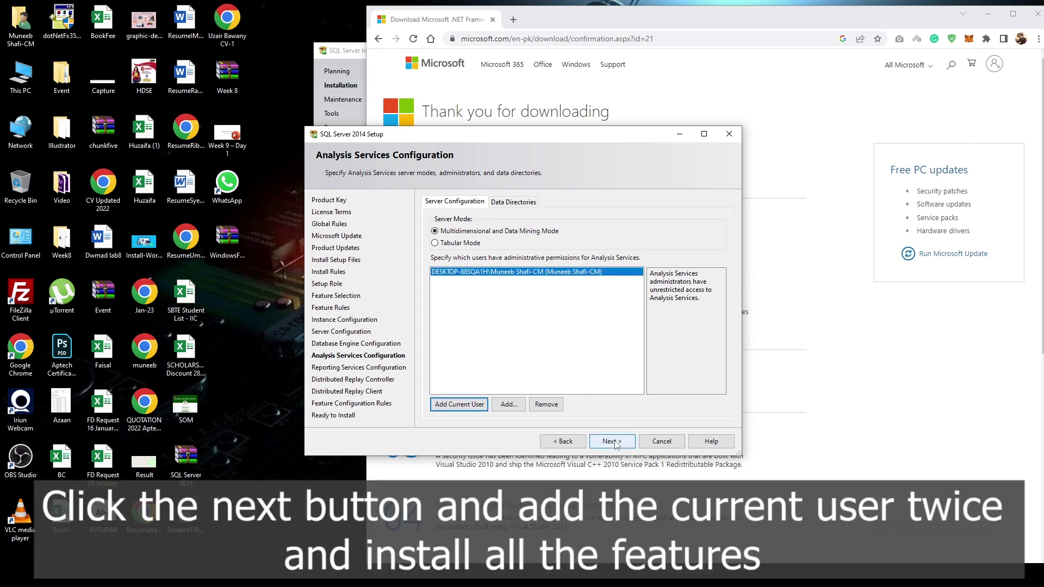
# Add the current user for Analysis Services and Distributed Replay Controller, keep the remaining defaults, and start the installation.
pyautogui.click(610, 442)
pyautogui.click(616, 443)
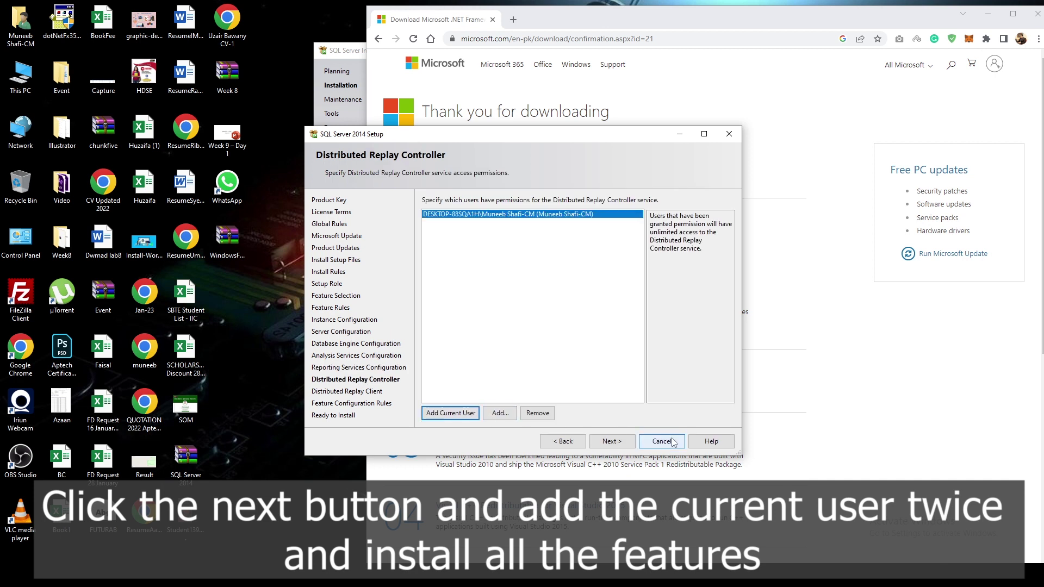
pyautogui.click(612, 442)
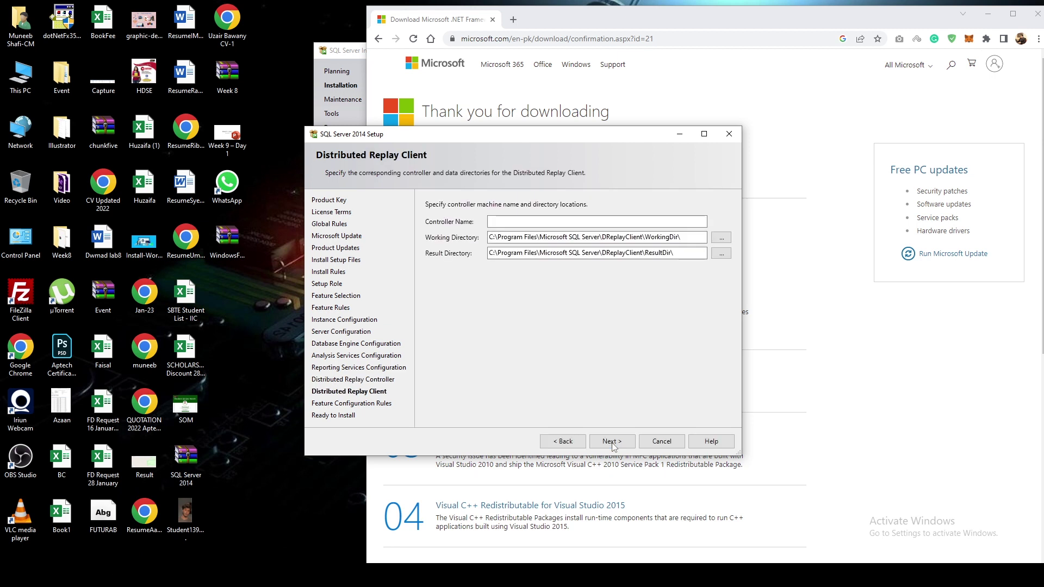
pyautogui.click(613, 443)
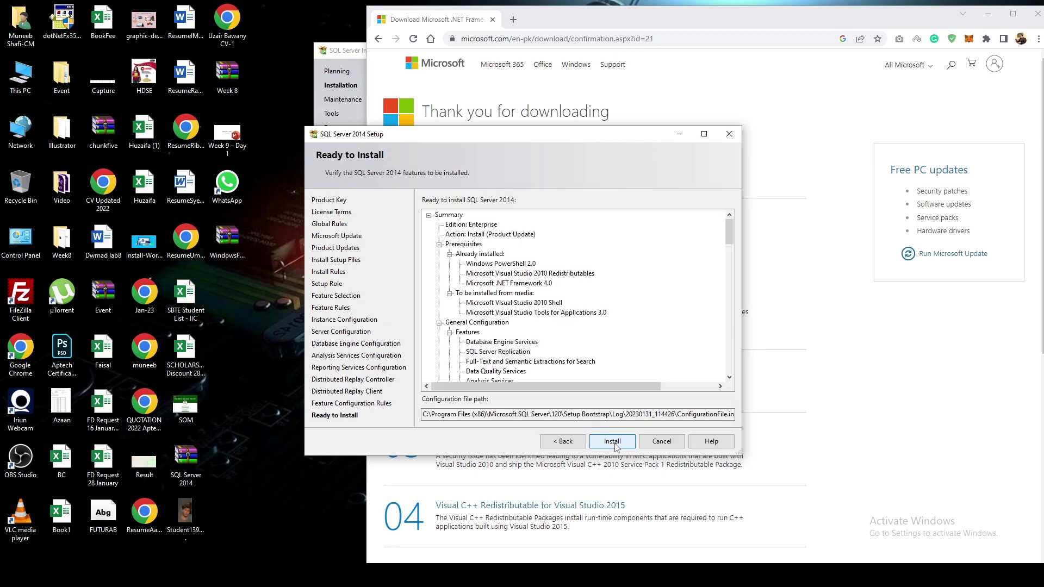
pyautogui.click(613, 441)
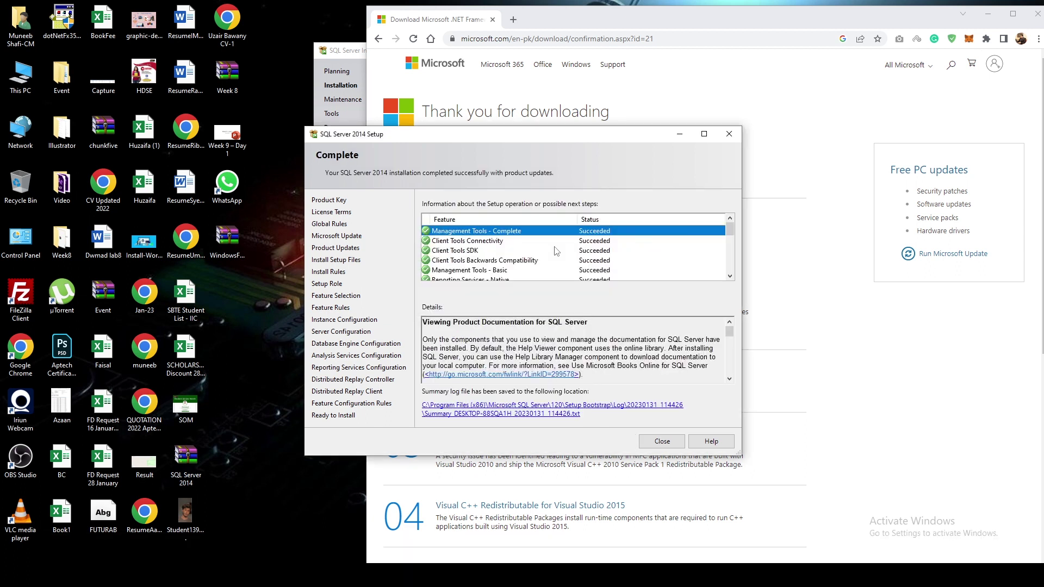
# Review the installed features' status, and close the completed SQL Server setup and the .NET Framework 3.5 installation dialog.
pyautogui.scroll(-5, 555, 251)
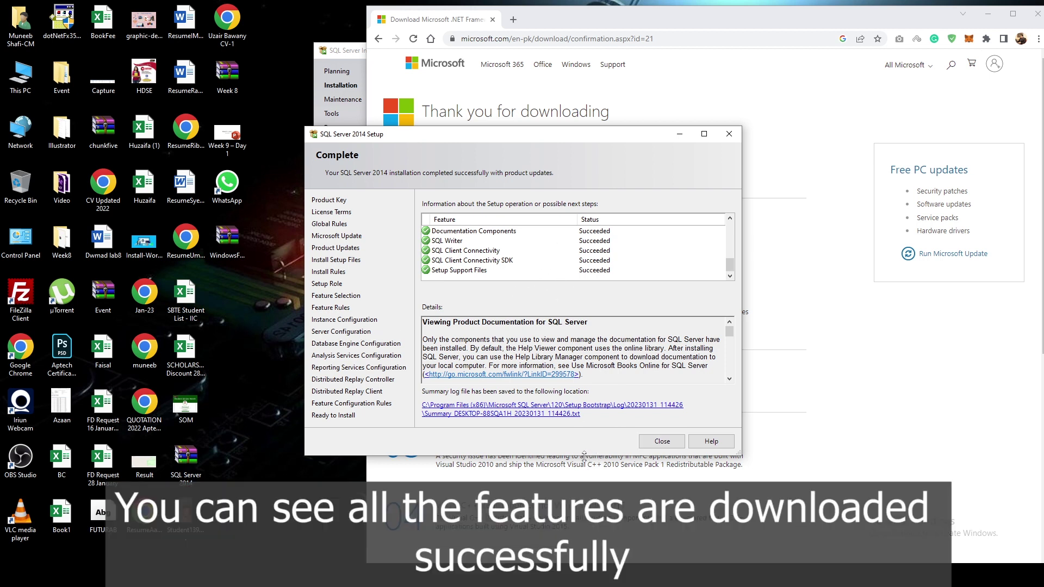
pyautogui.scroll(3, 526, 279)
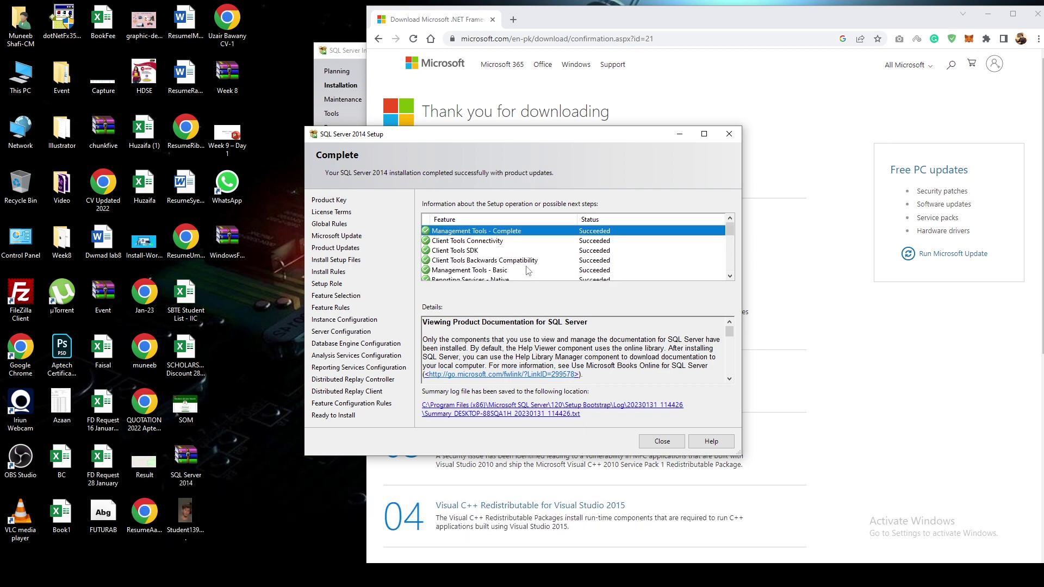
pyautogui.click(662, 441)
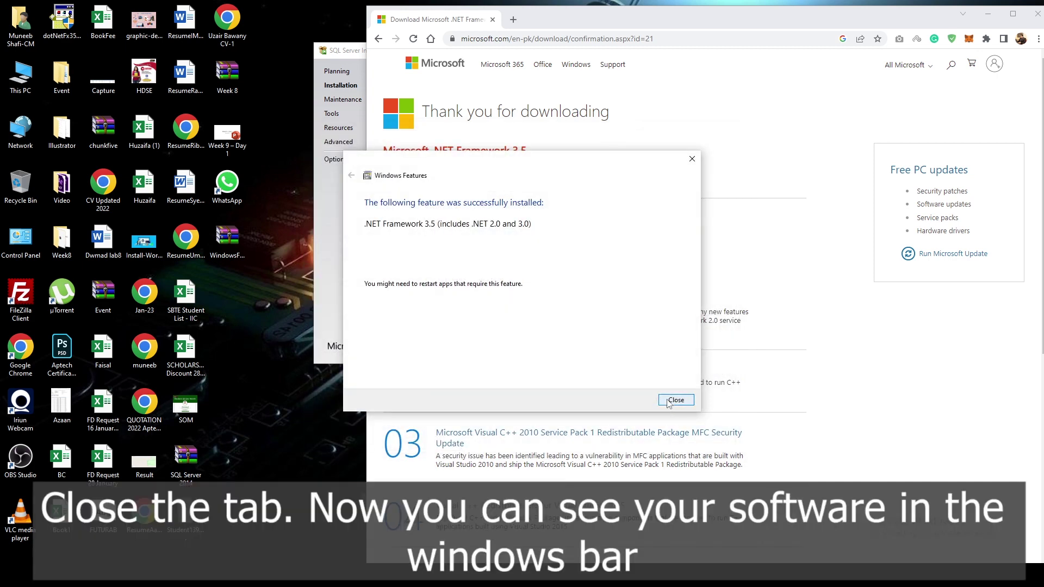
pyautogui.click(674, 400)
# Open SQL Server 2014 Management Studio and connect to the local Database Engine with Windows Authentication.
pyautogui.press('super')
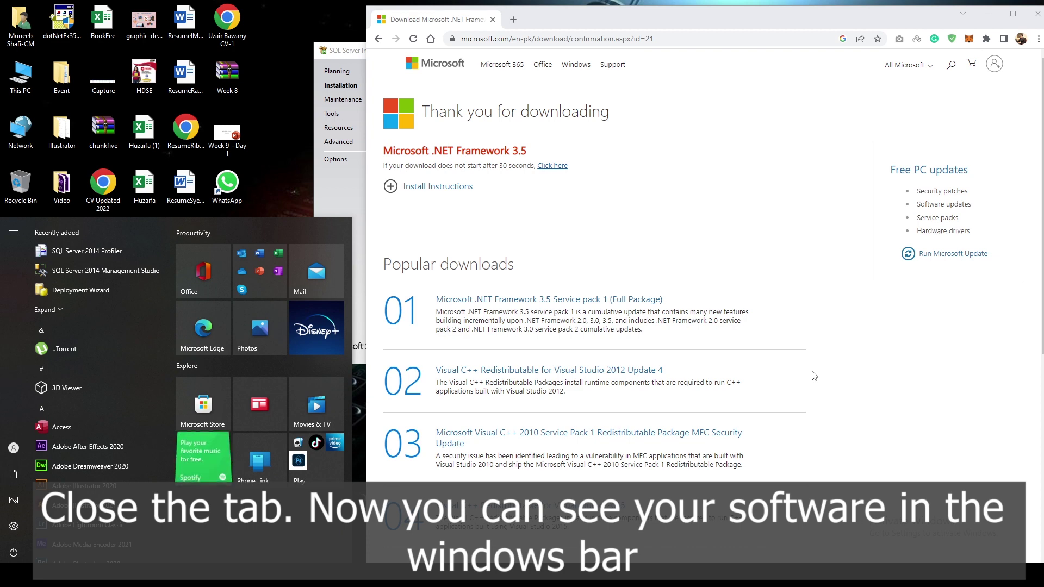
pyautogui.click(93, 275)
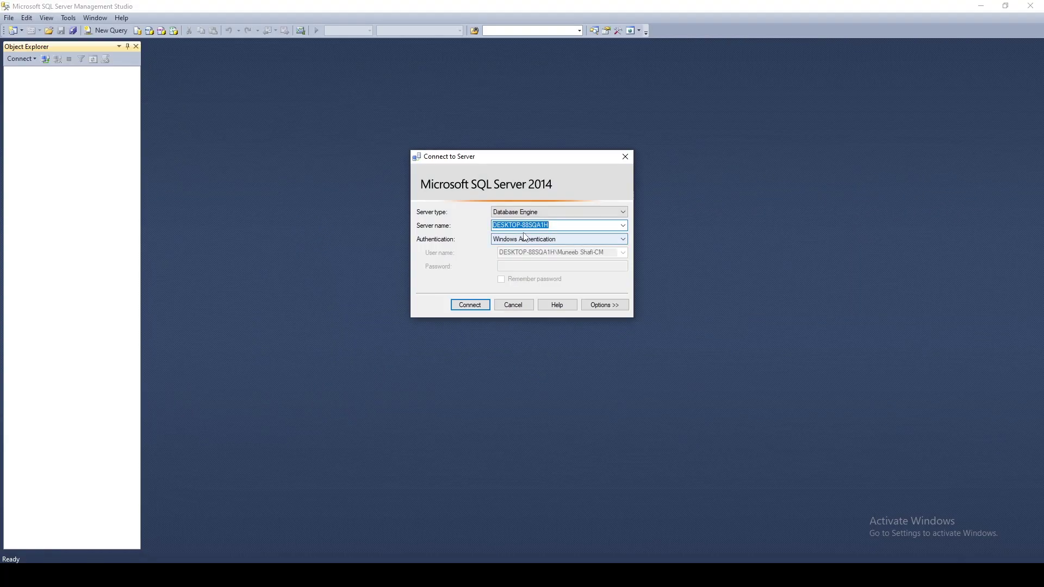
pyautogui.click(466, 302)
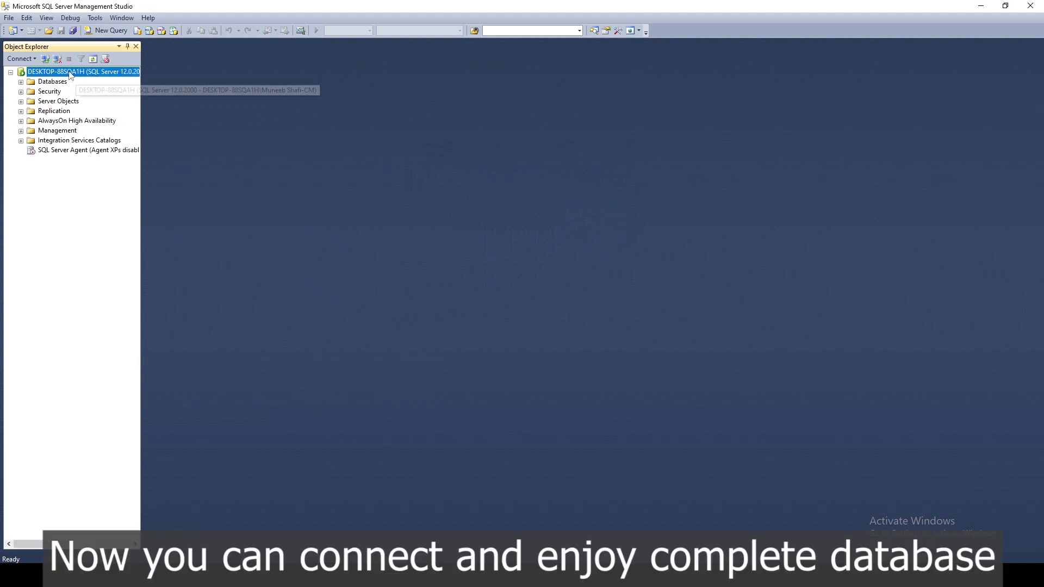
# Examine the server's Databases folder, including the contents of System Databases and Database Snapshots.
pyautogui.click(21, 81)
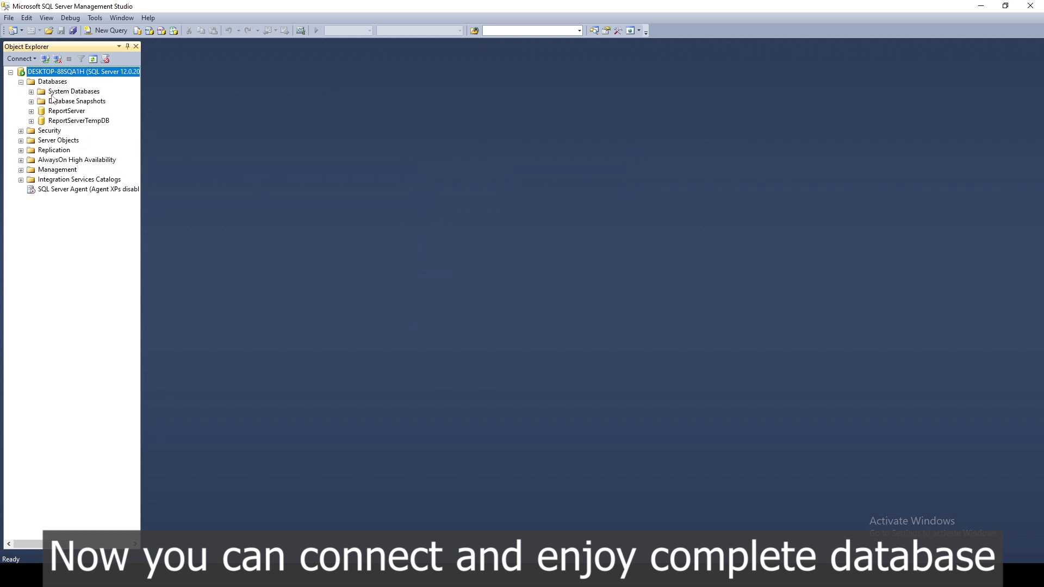
pyautogui.rightClick(71, 92)
pyautogui.click(32, 93)
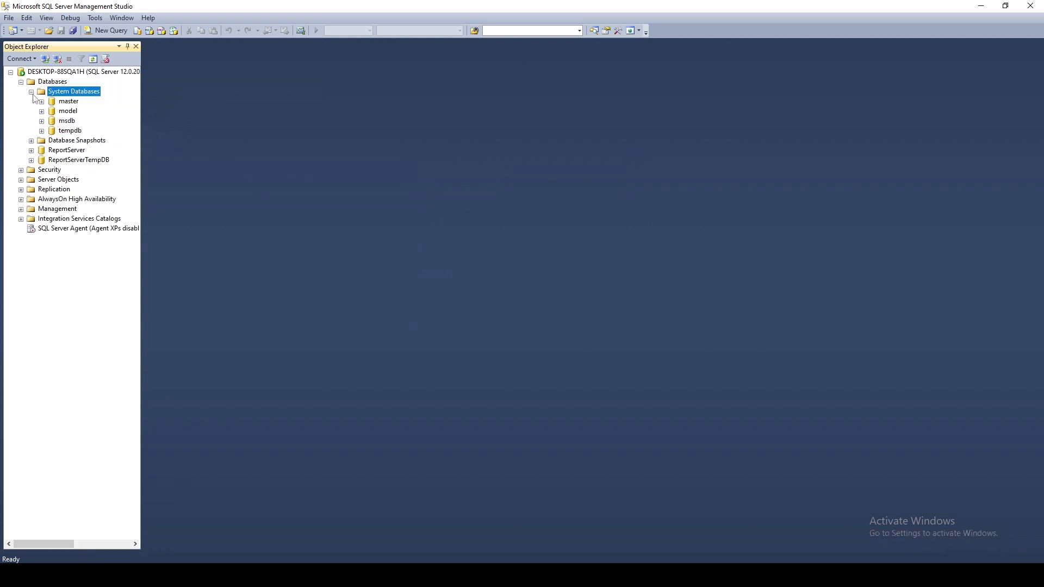
pyautogui.click(31, 93)
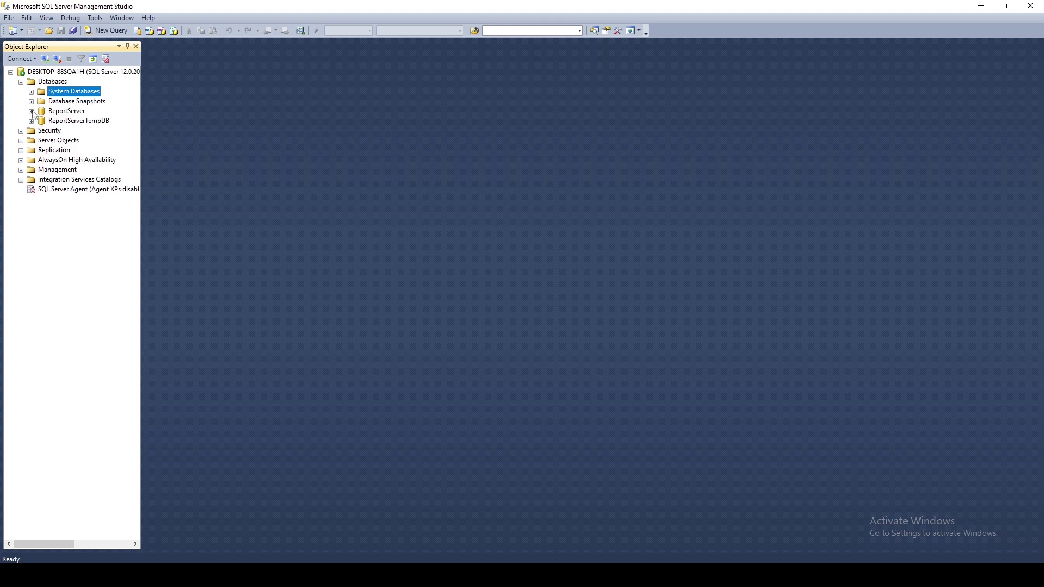
pyautogui.click(37, 102)
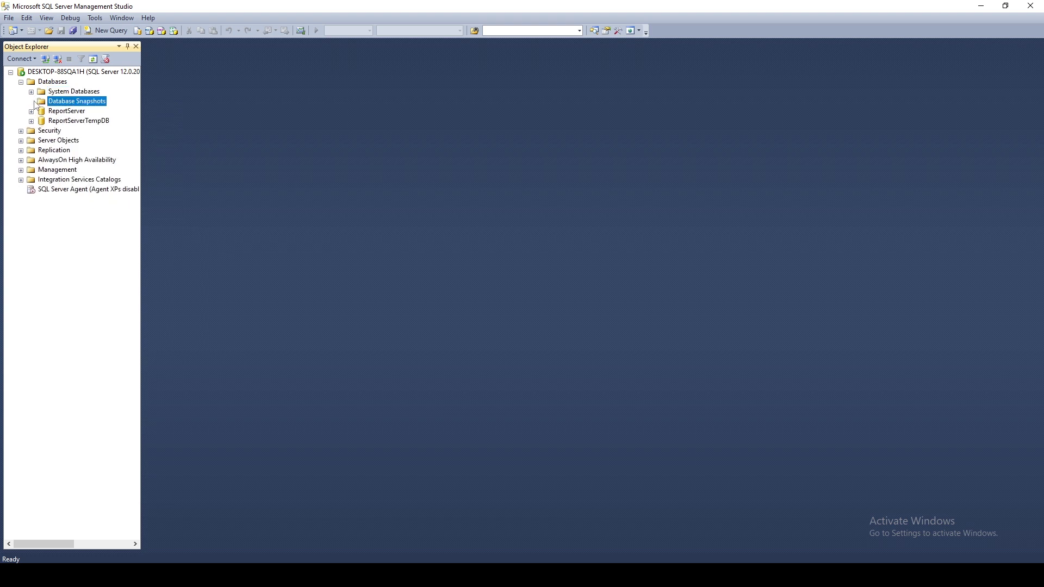